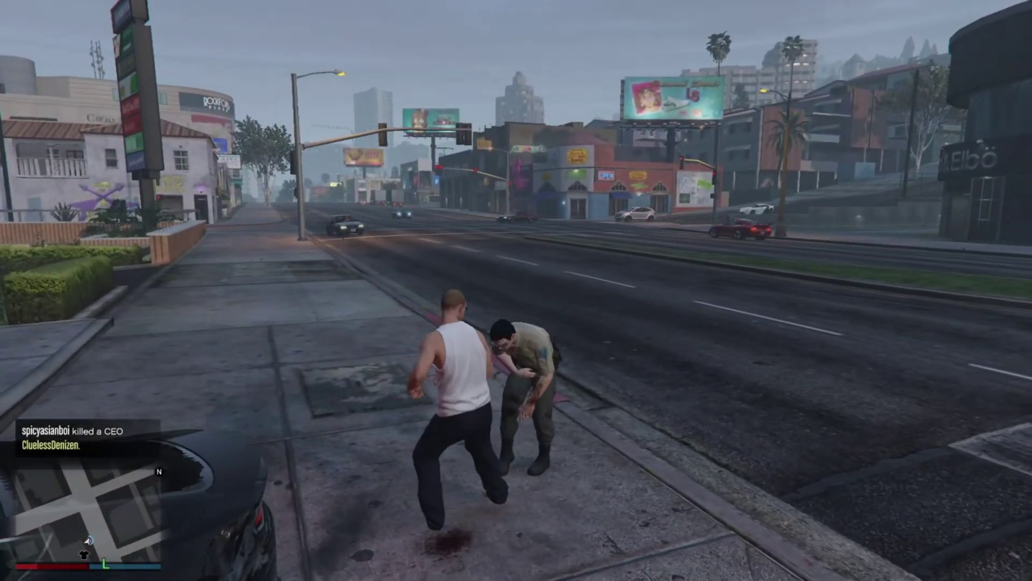
- Run onto the road, answer the phone call, and sprint to the box truck's side
key("w")
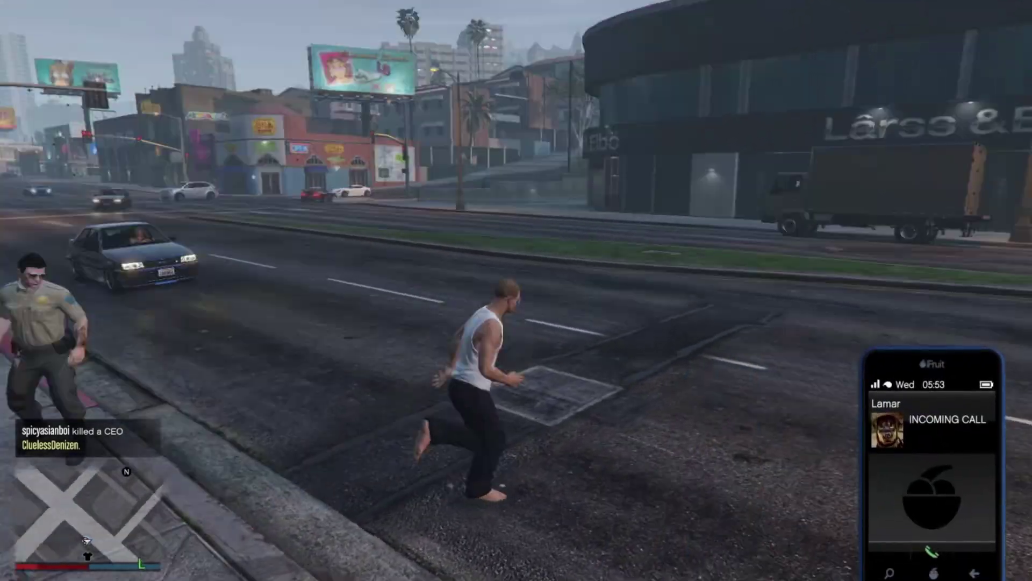
key("Return")
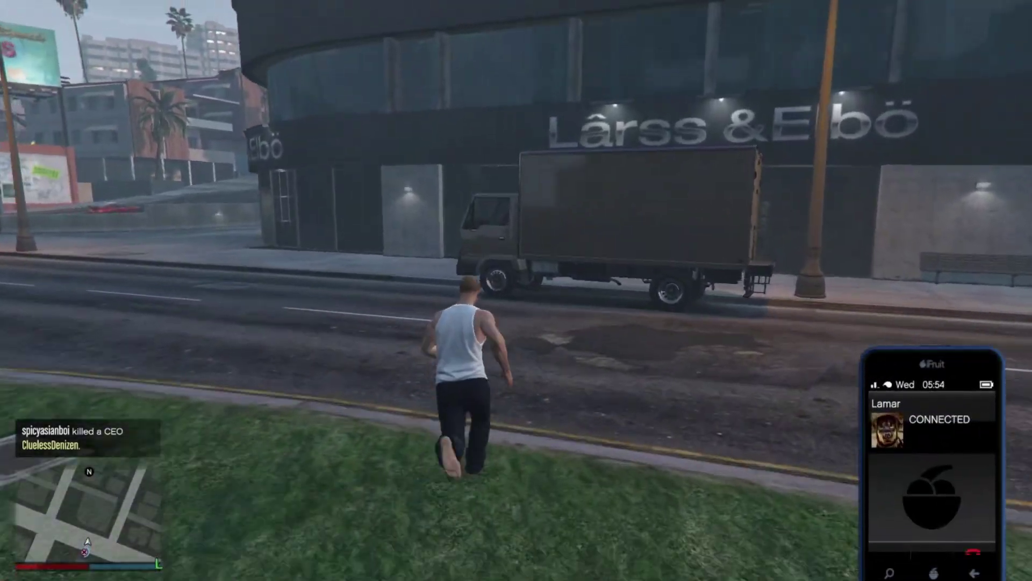
key("w")
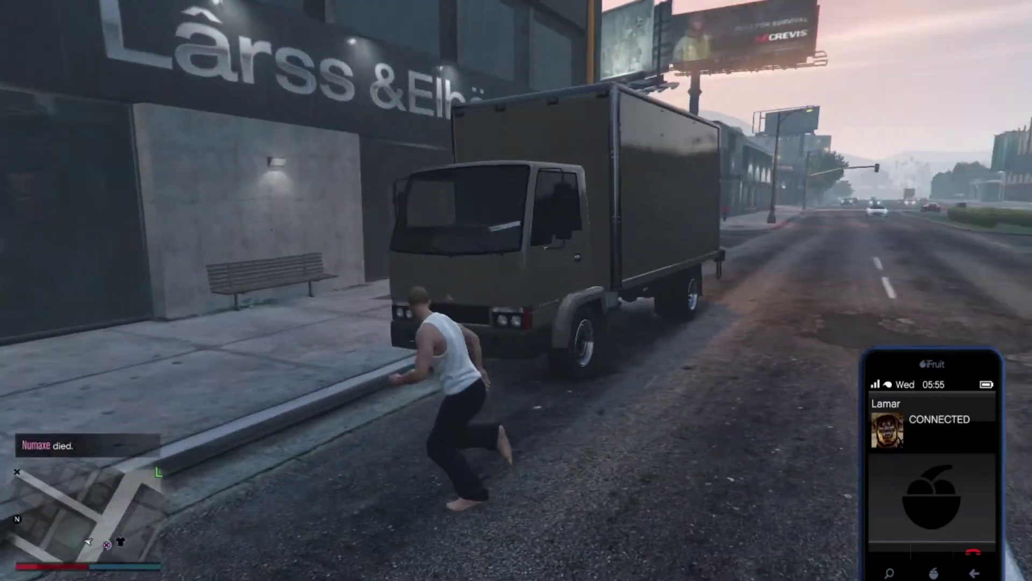
key("w")
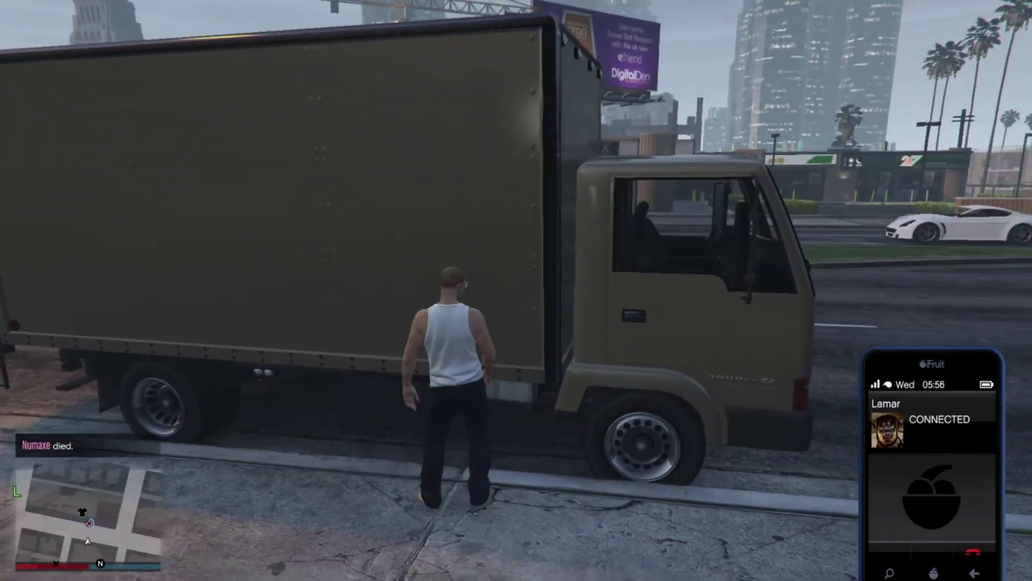
key("d")
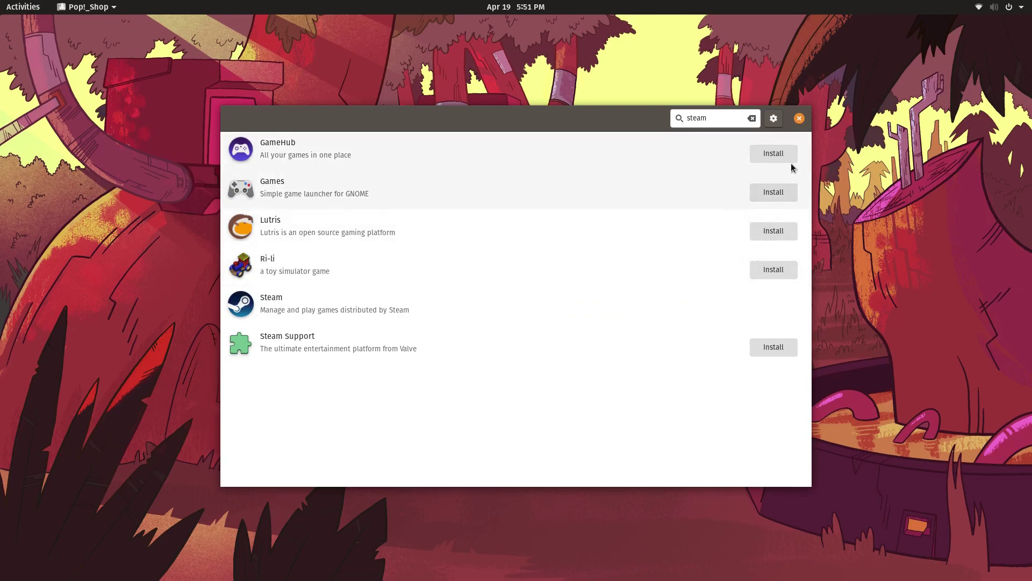
- Close Pop!_Shop and launch Steam by searching 'steam' in Activities
left_click(799, 119)
key("super")
type("steam")
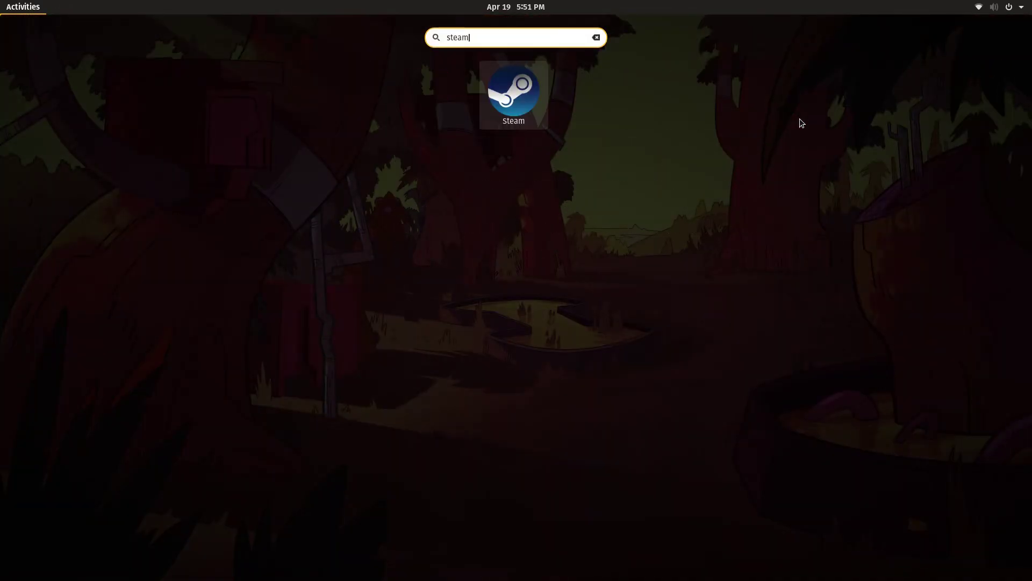
key("Return")
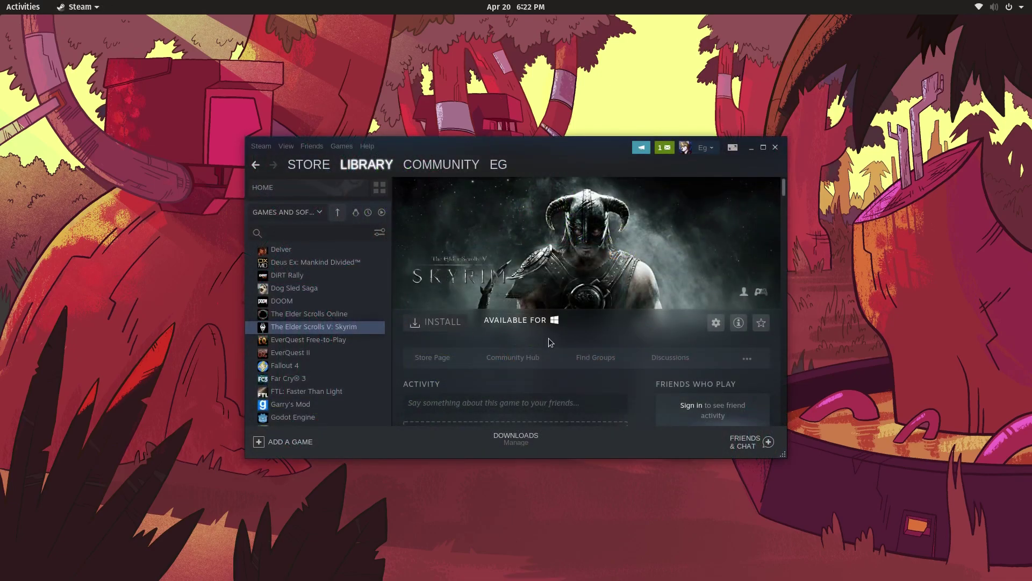
- In Steam Play settings, enable Steam Play for all other titles, save, and restart Steam
left_click(257, 146)
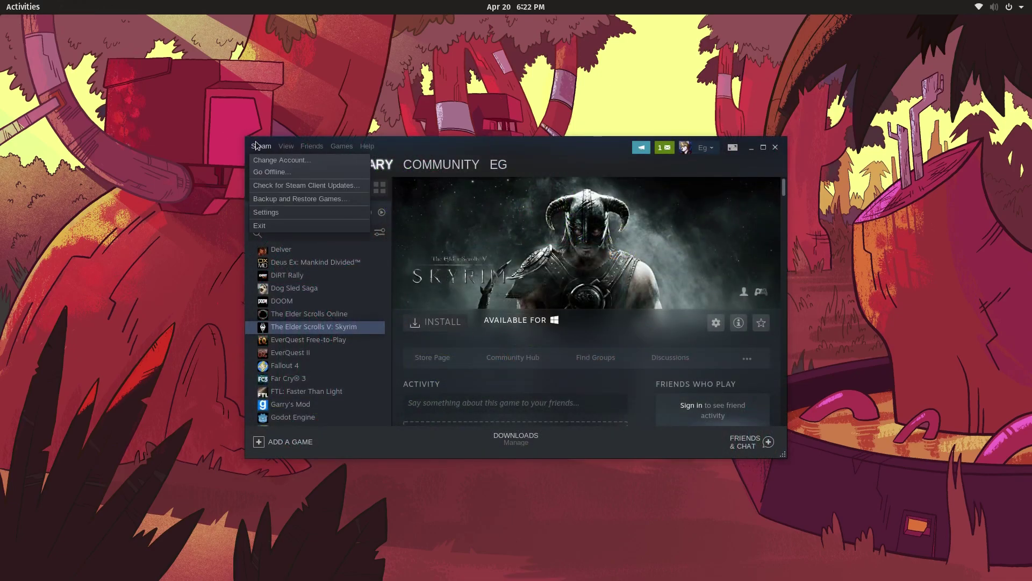
left_click(266, 212)
left_click_drag(565, 285, 392, 135)
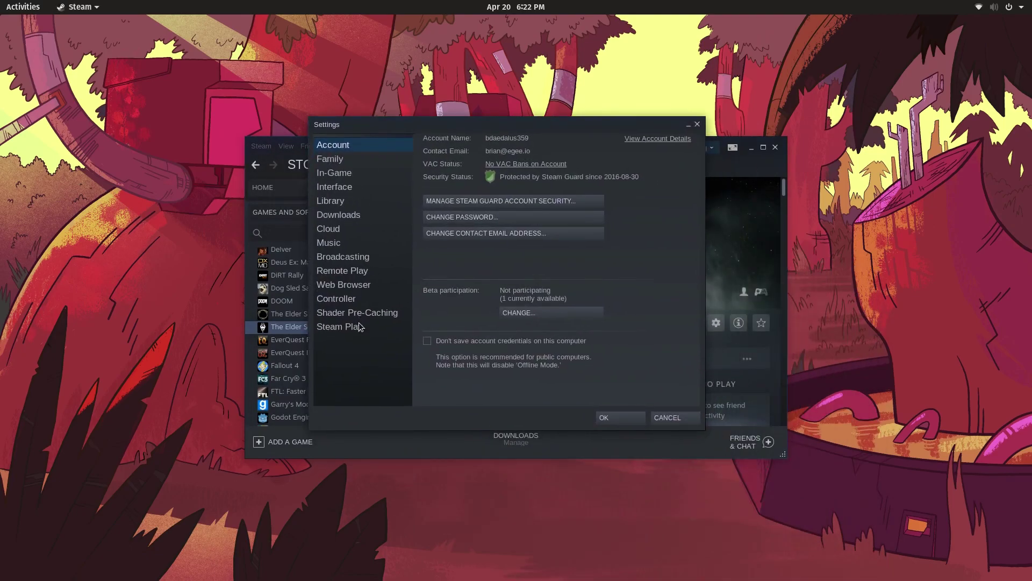
left_click(375, 329)
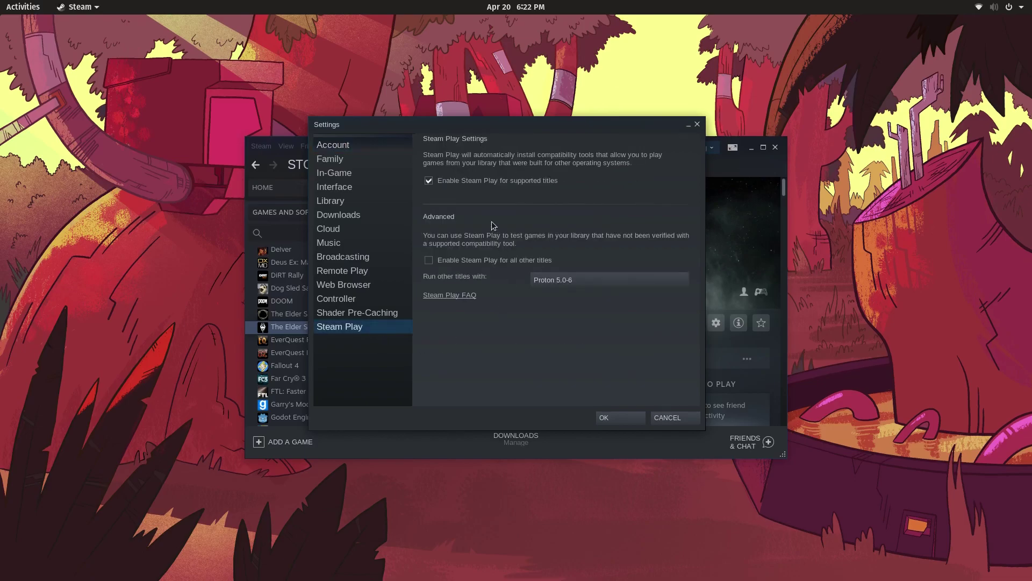
left_click(478, 181)
left_click(455, 263)
left_click(621, 418)
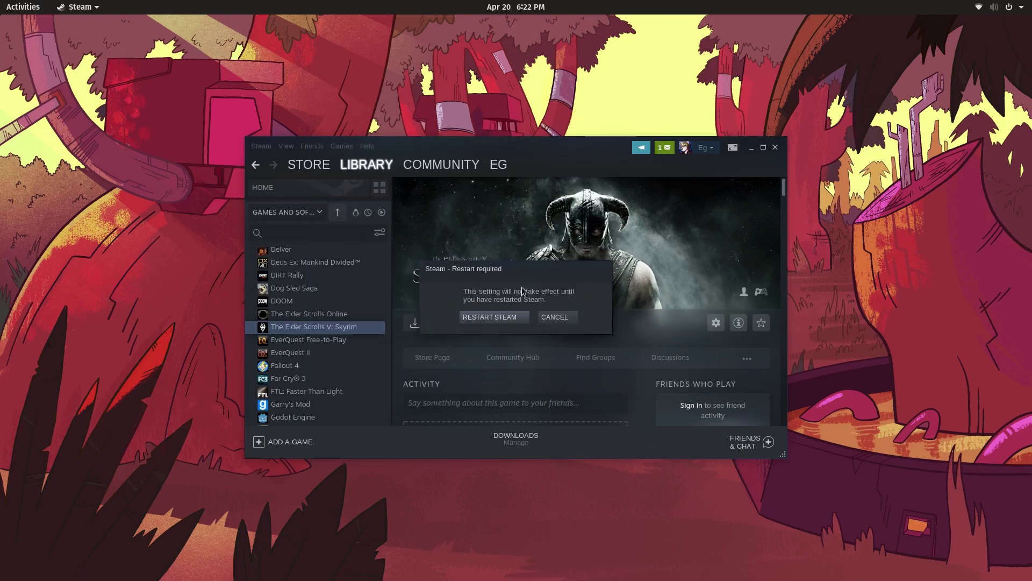
left_click(511, 316)
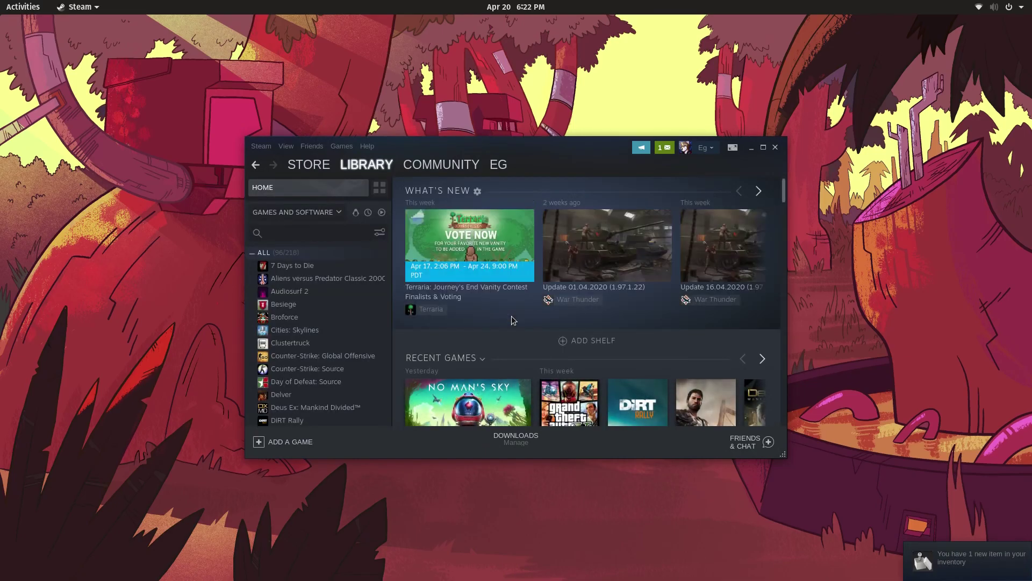
- Find The Elder Scrolls V: Skyrim in the Library and complete its install setup at the default location
scroll(306, 323, "down", 5)
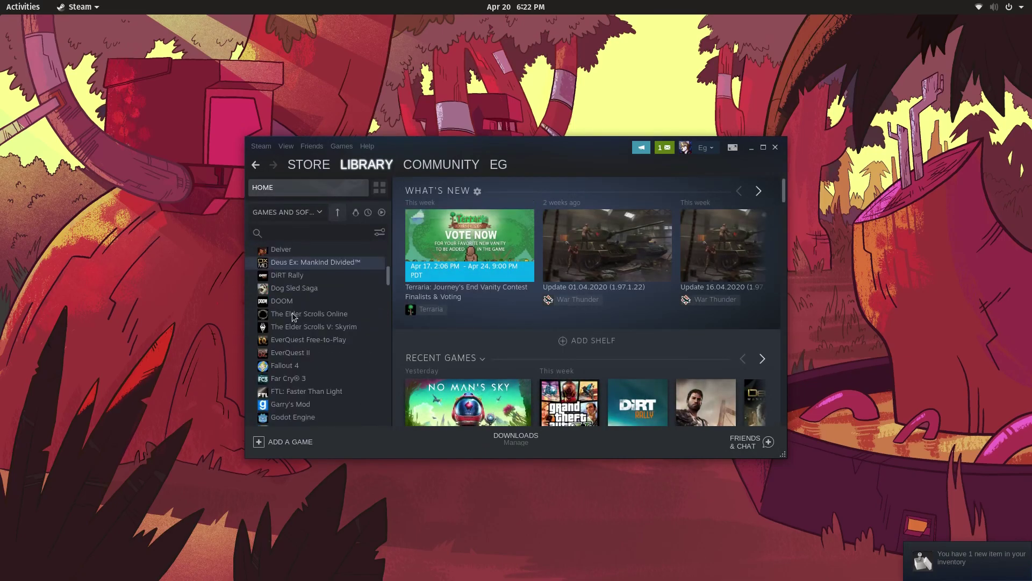
left_click(318, 332)
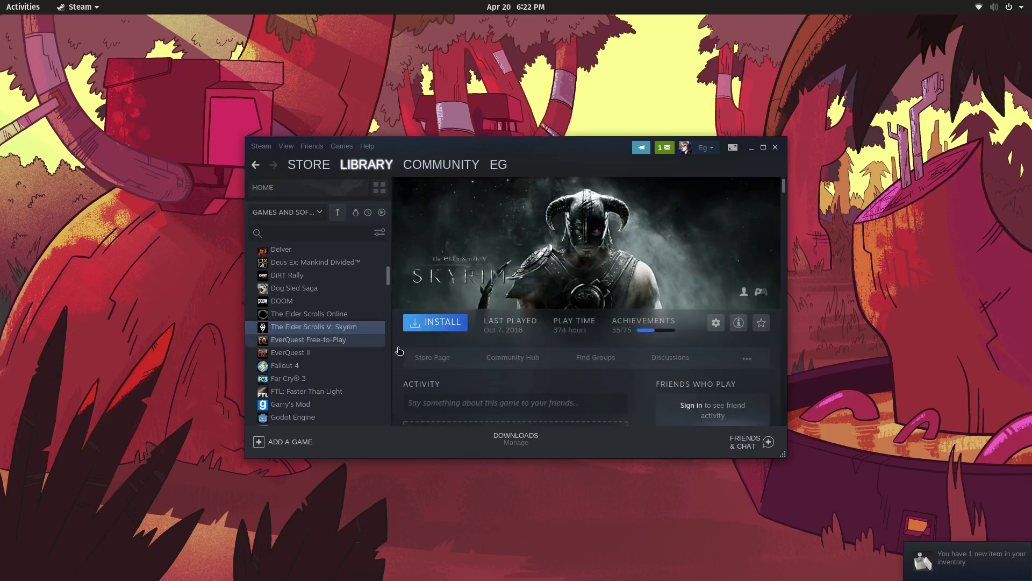
left_click(444, 335)
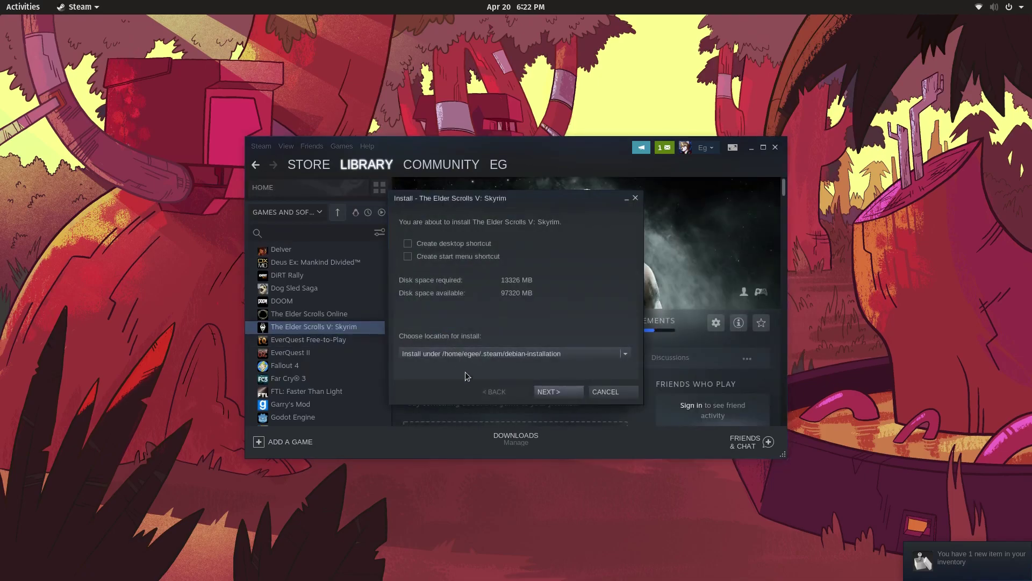
left_click(555, 392)
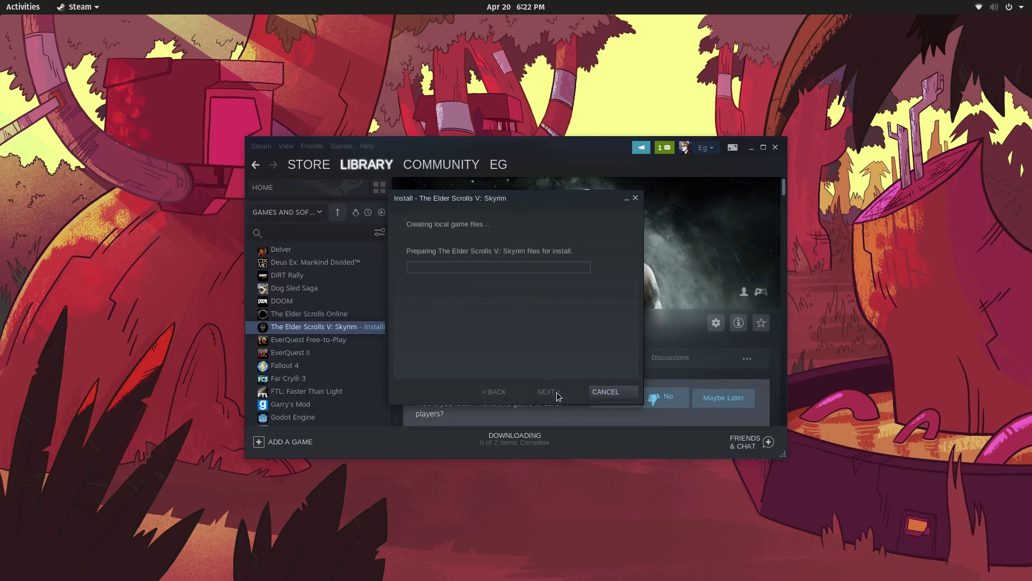
left_click(603, 392)
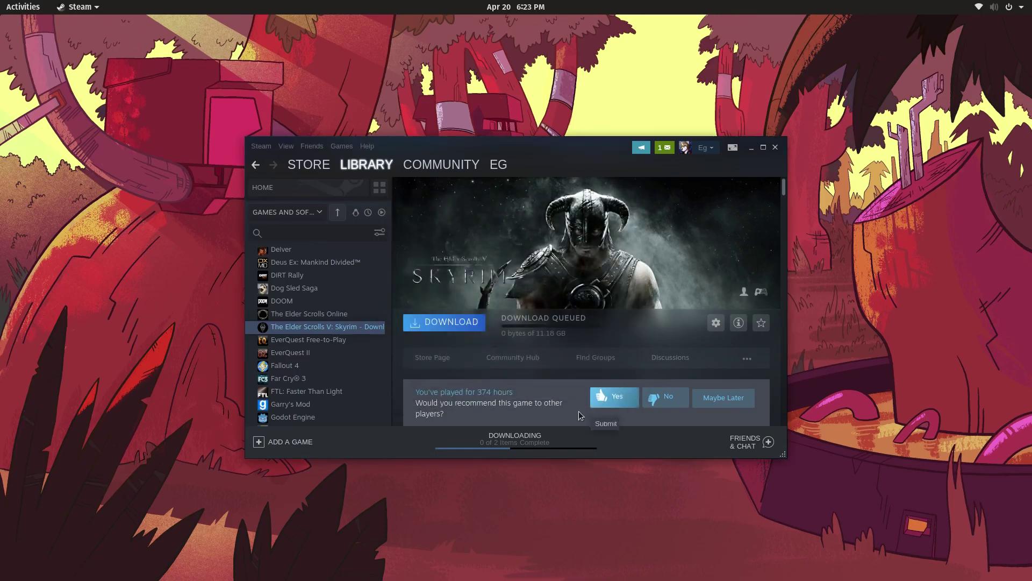
left_click(533, 436)
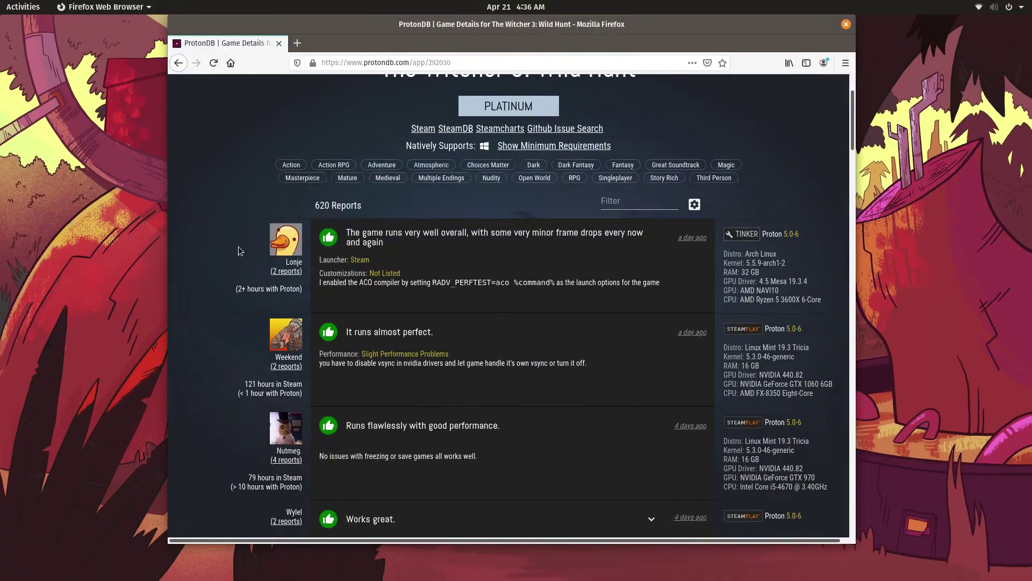
- Replace the witcher search text in ProtonDB with 'gta' and run the search
scroll(332, 441, "down", 9)
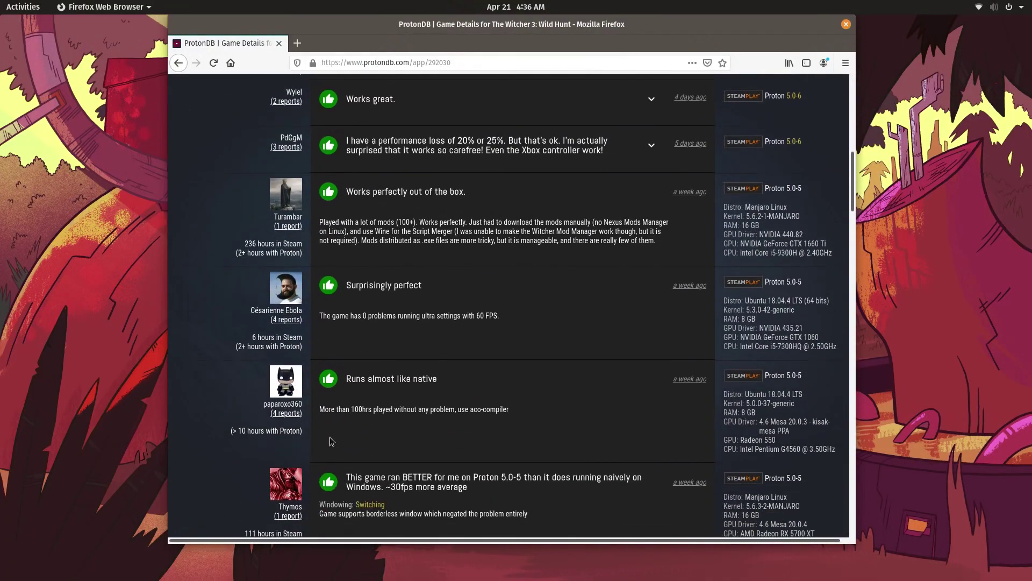
scroll(335, 493, "up", 10)
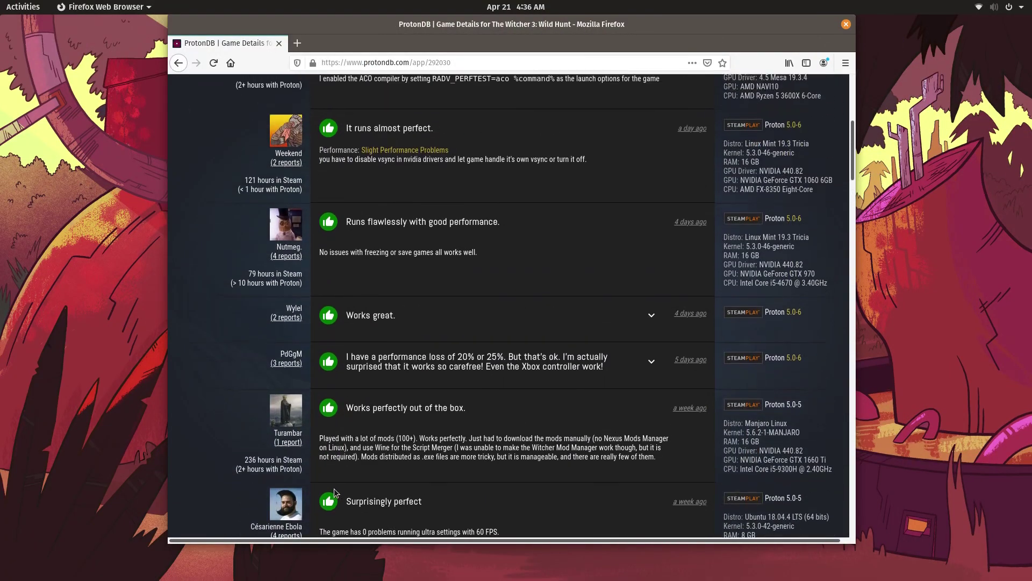
left_click_drag(323, 106, 284, 91)
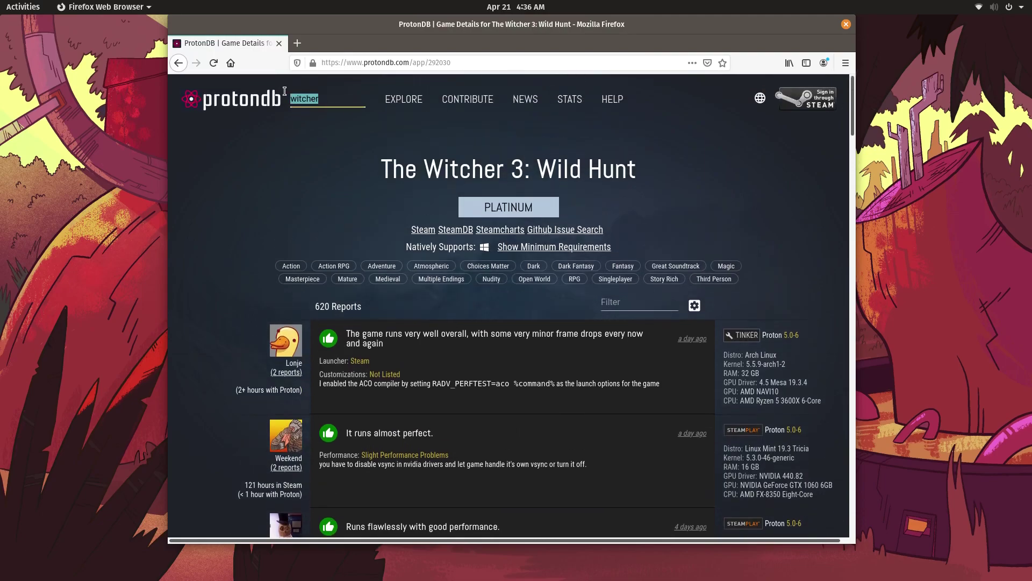
type("gta")
key("Return")
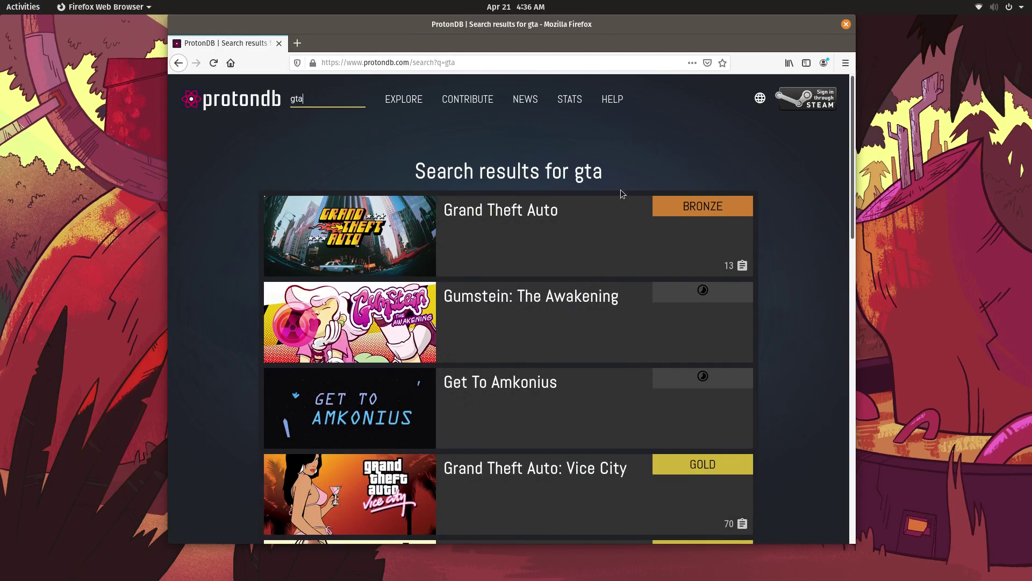
- Open the Grand Theft Auto V result and scroll through its user compatibility reports
scroll(500, 183, "down", 3)
scroll(504, 193, "down", 6)
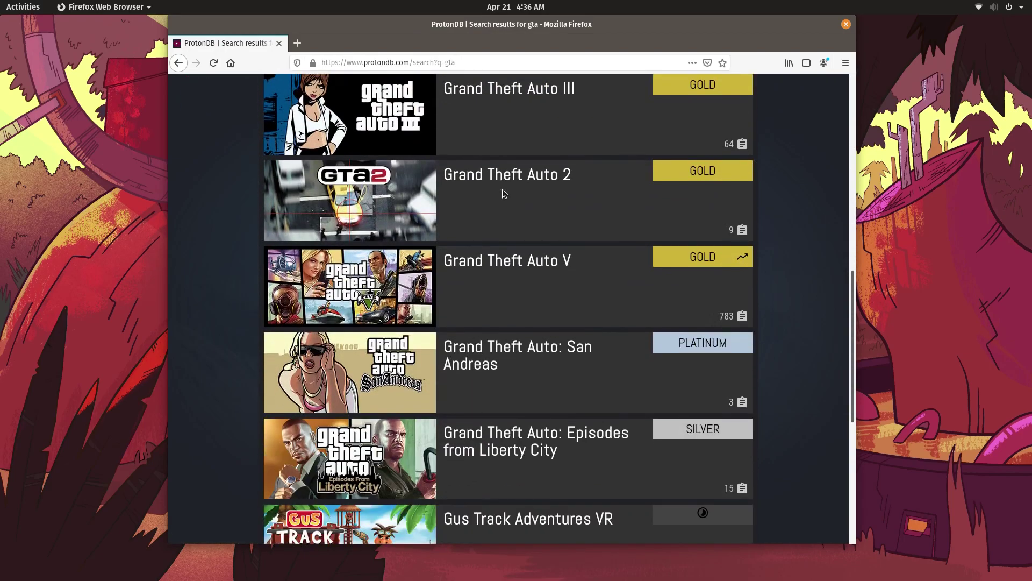
left_click(557, 260)
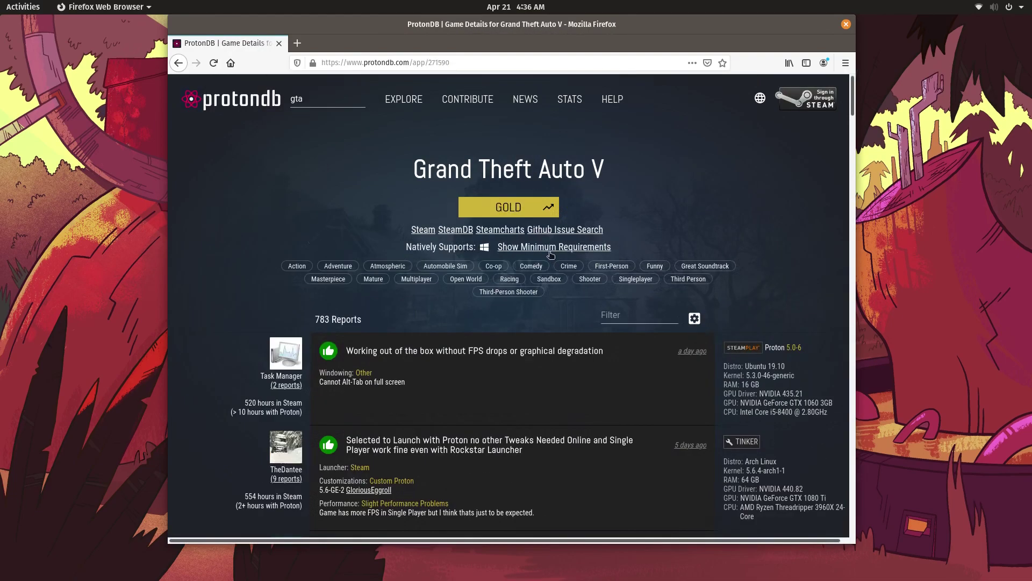
scroll(543, 257, "down", 3)
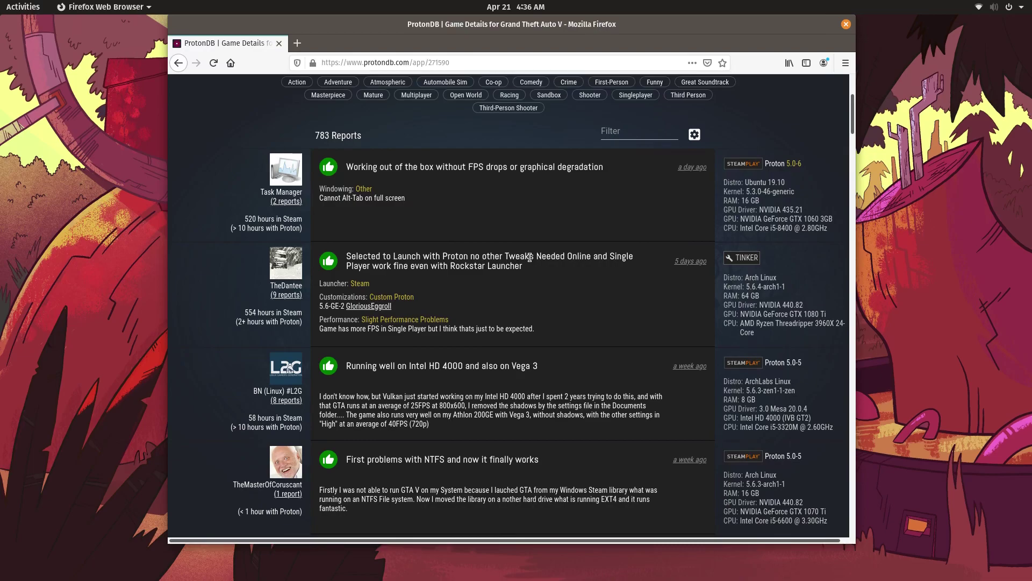
scroll(530, 258, "down", 2)
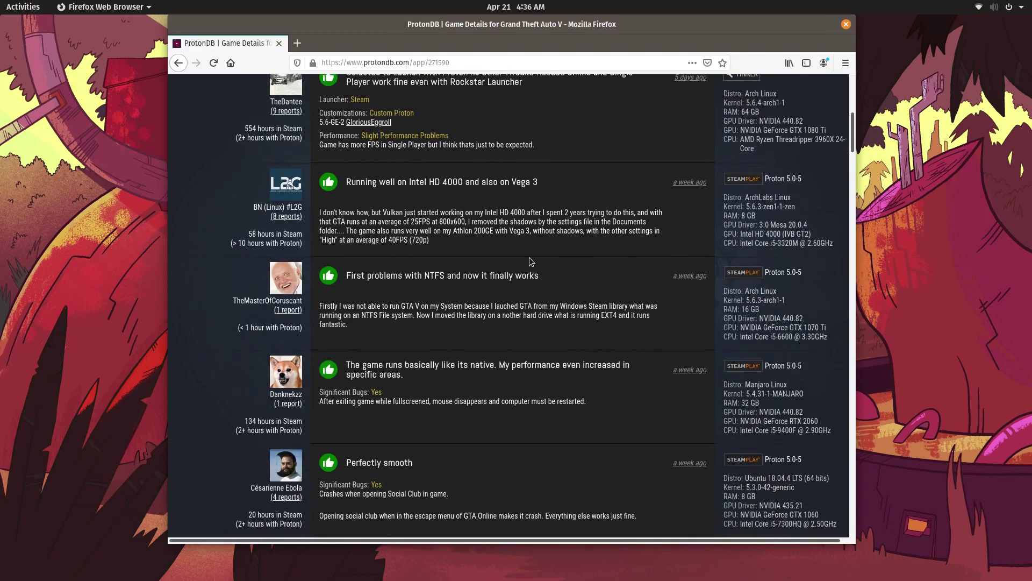
scroll(529, 257, "down", 4)
scroll(528, 259, "down", 6)
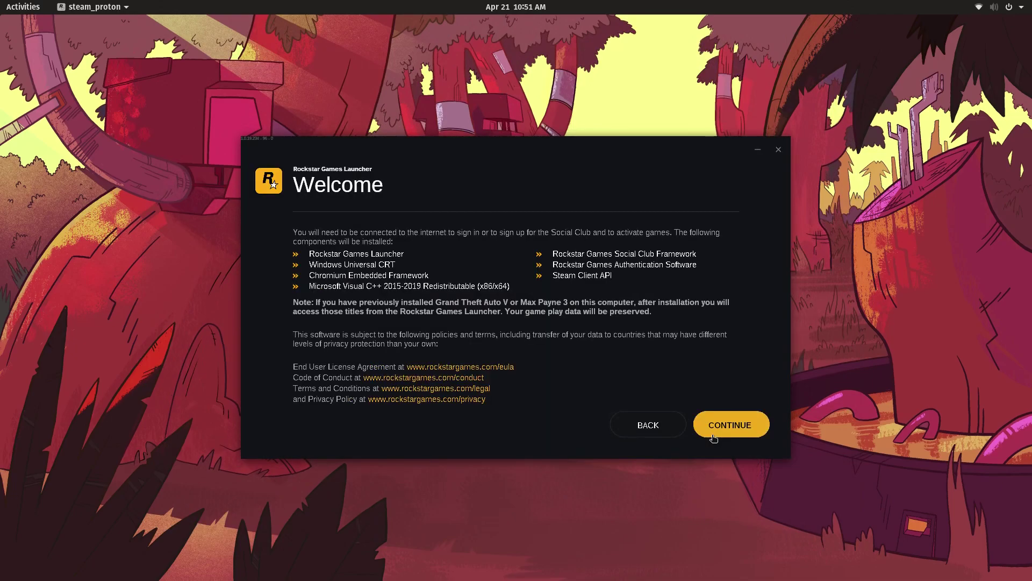
- Go through the Rockstar Games Launcher welcome, licence, and default location pages, then close the finished installer
left_click(713, 436)
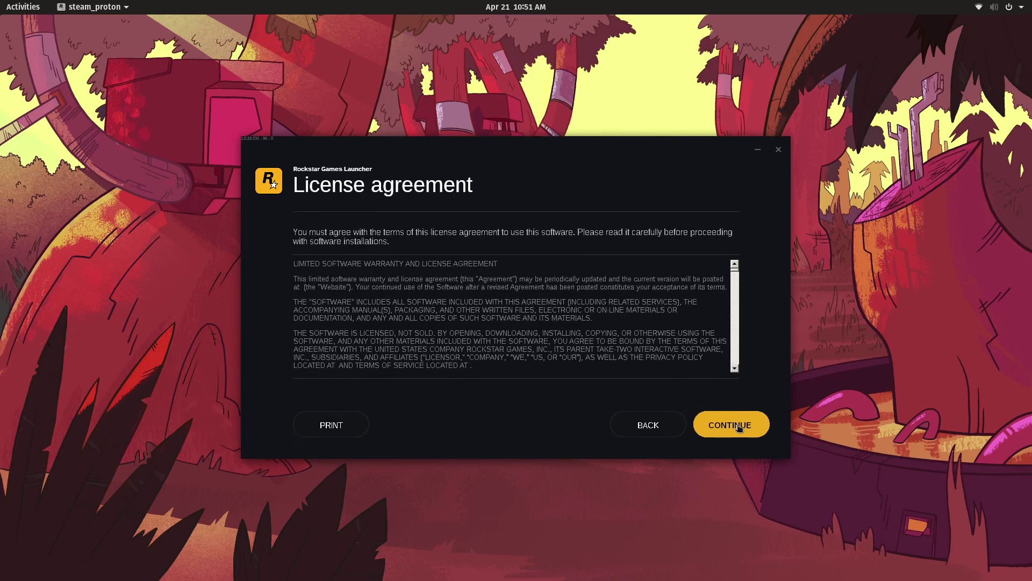
left_click(739, 428)
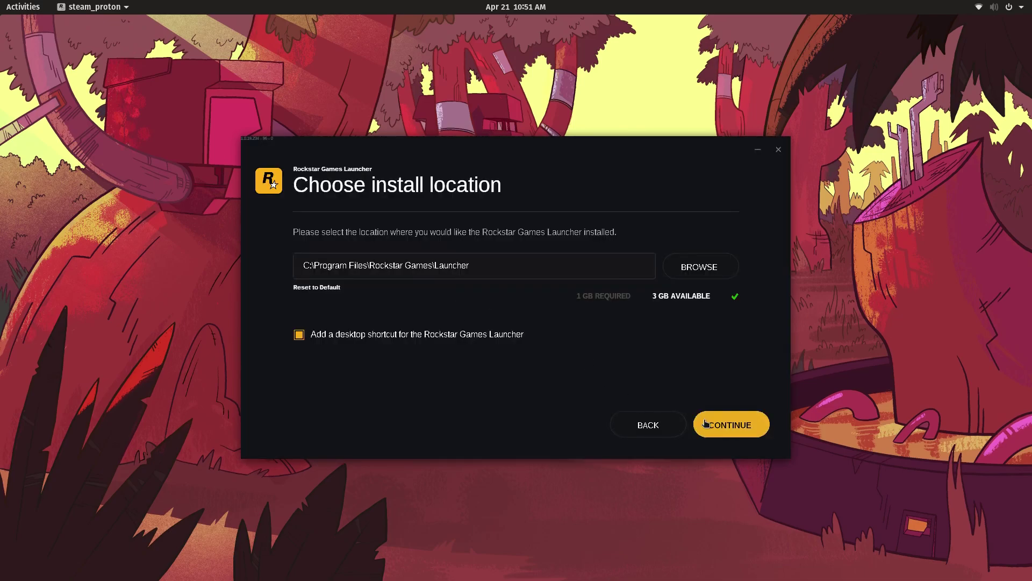
left_click(720, 423)
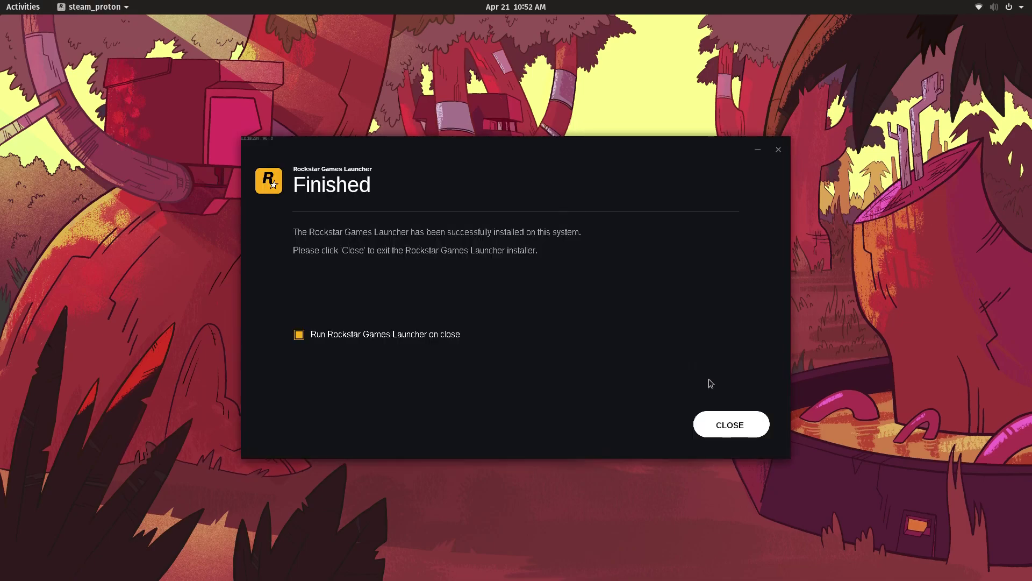
left_click(748, 424)
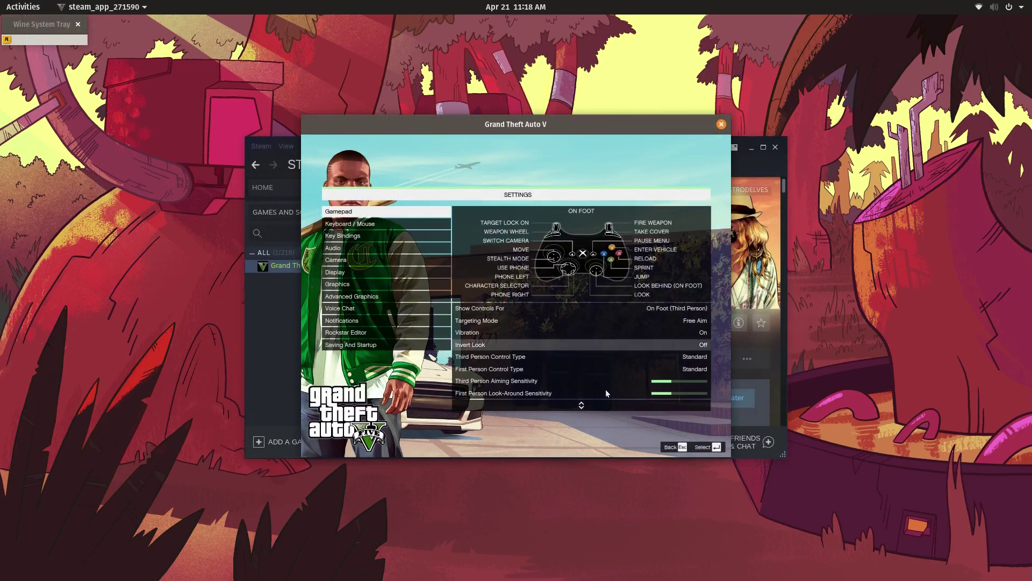
- Set the Graphics resolution to 1920 x 1080, apply it, and confirm the game restart
left_click(370, 281)
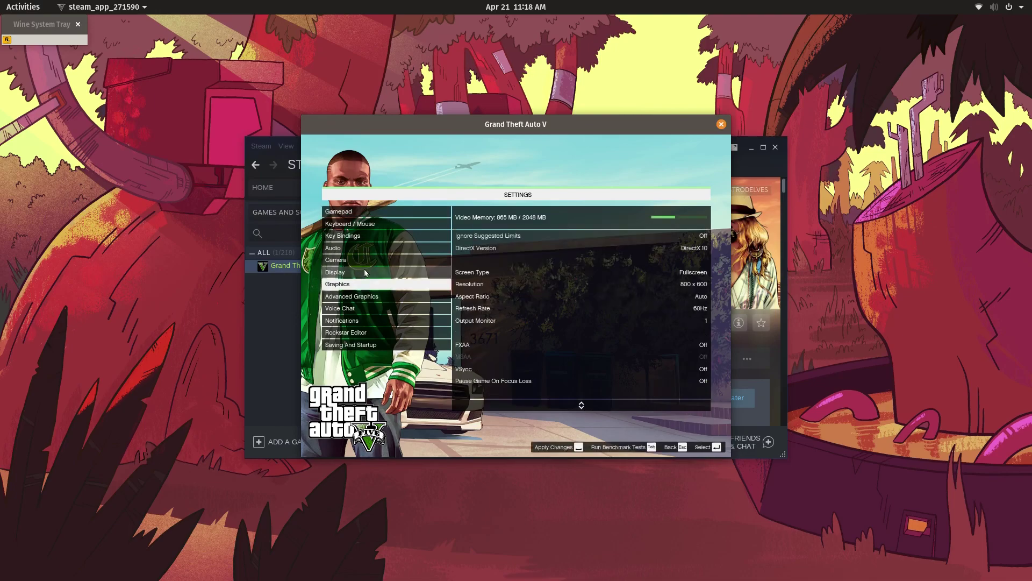
left_click(692, 283)
key("Left")
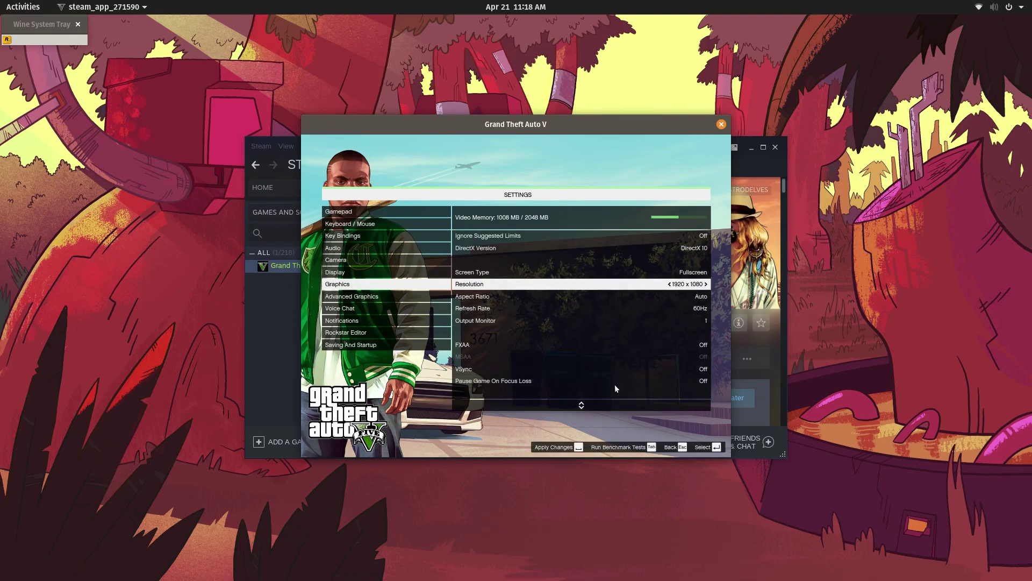
key("space")
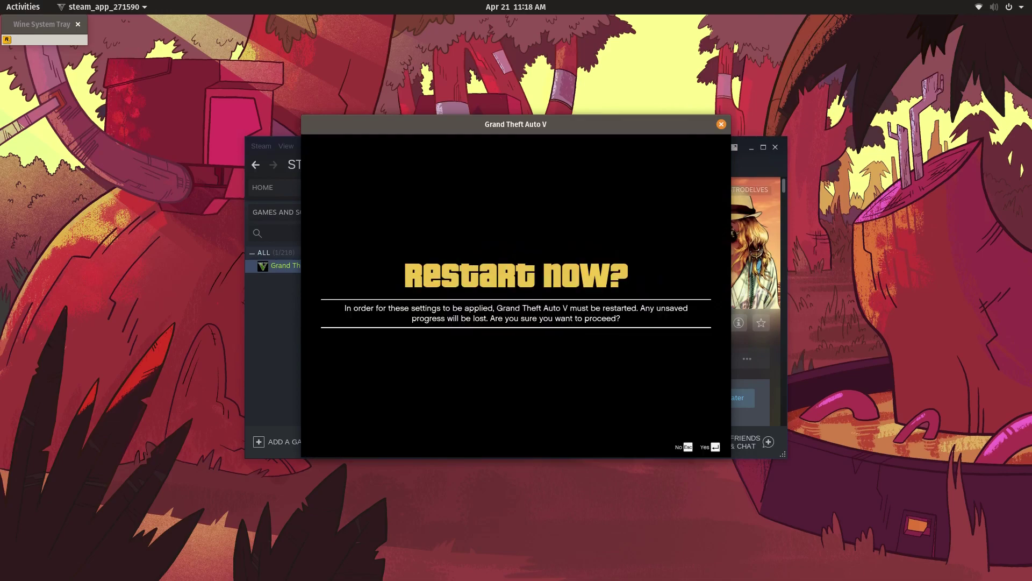
key("Return")
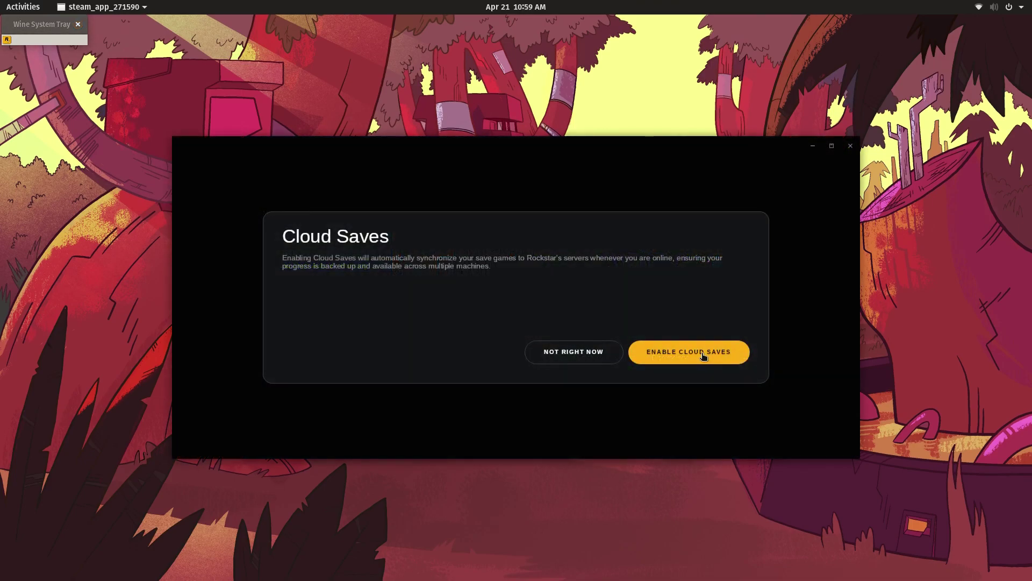
- Choose Enable Cloud Saves in the Rockstar Cloud Saves dialog
left_click(704, 354)
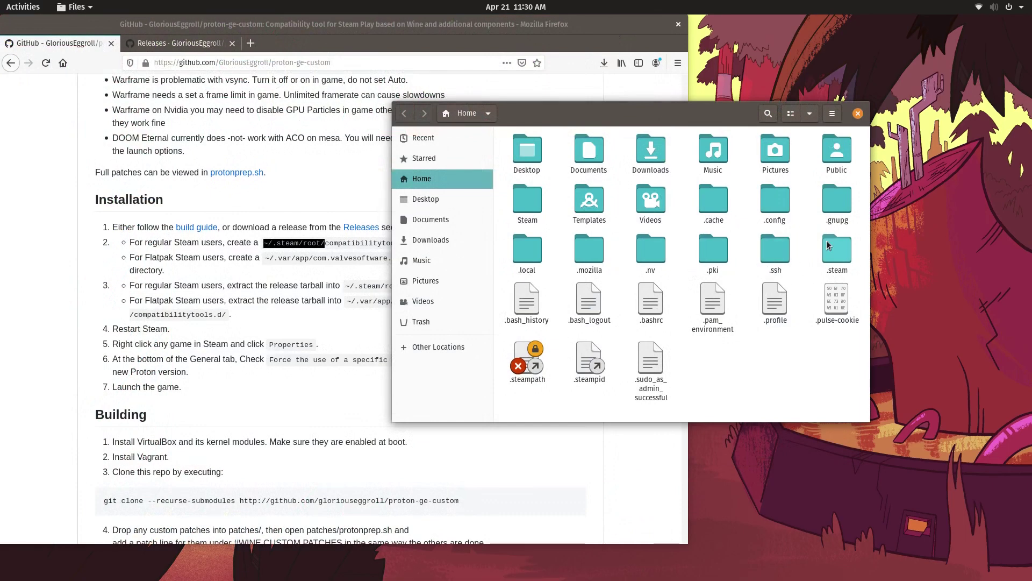
- Open .steam/root in Files and copy the compatibilitytools.d name from the guide
double_click(842, 262)
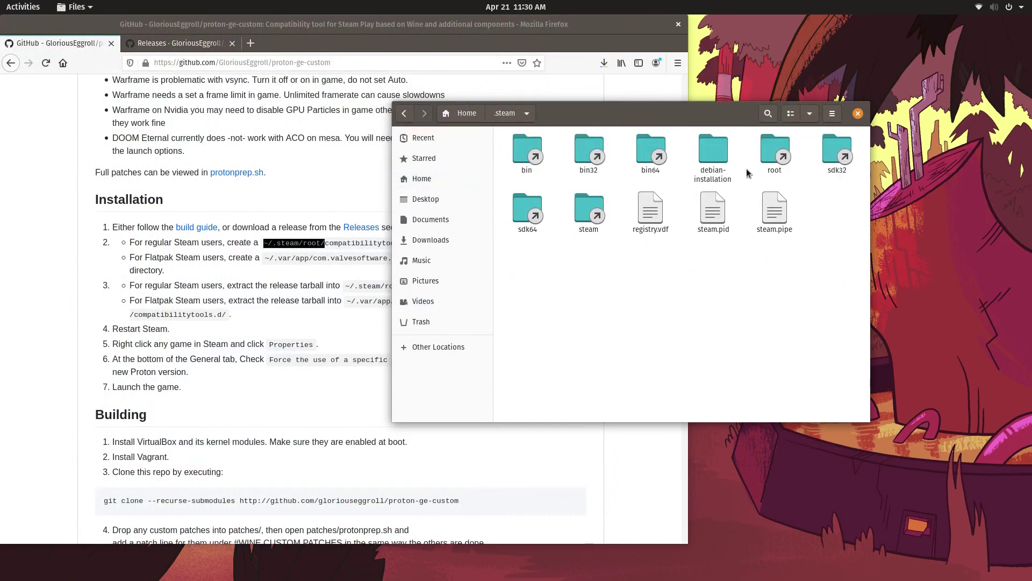
left_click(770, 157)
double_click(770, 157)
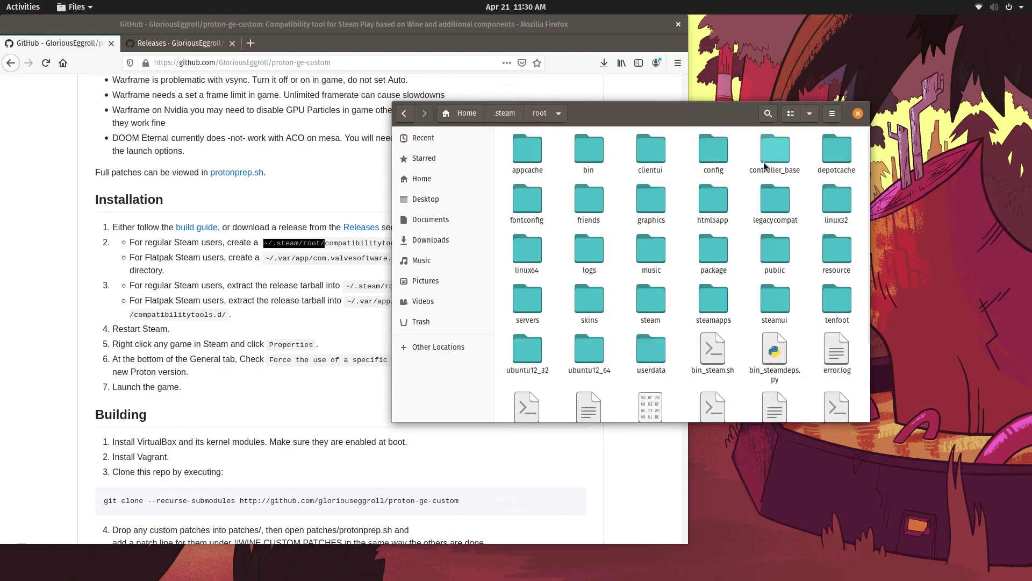
double_click(345, 256)
double_click(350, 243)
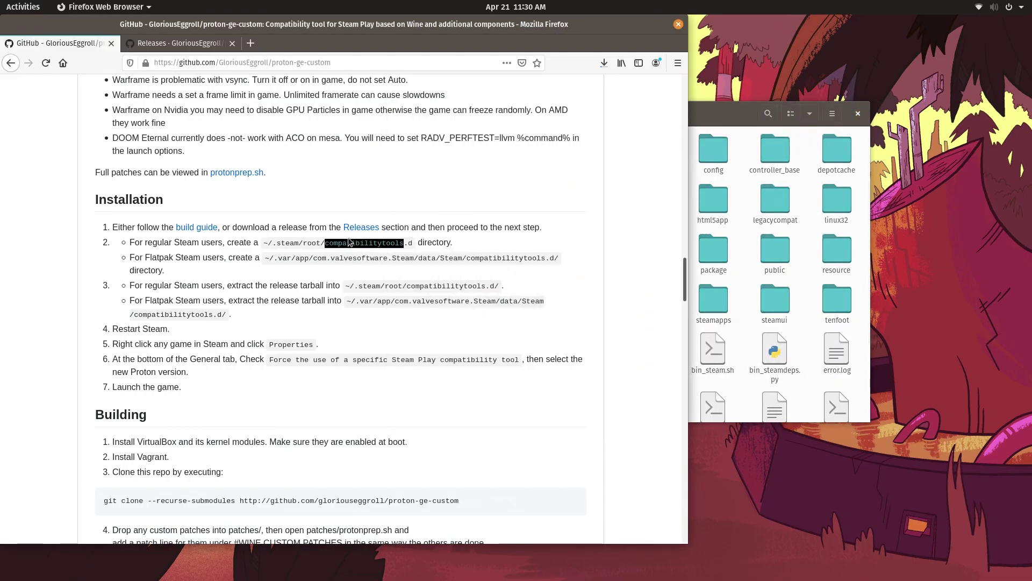
left_click(806, 328)
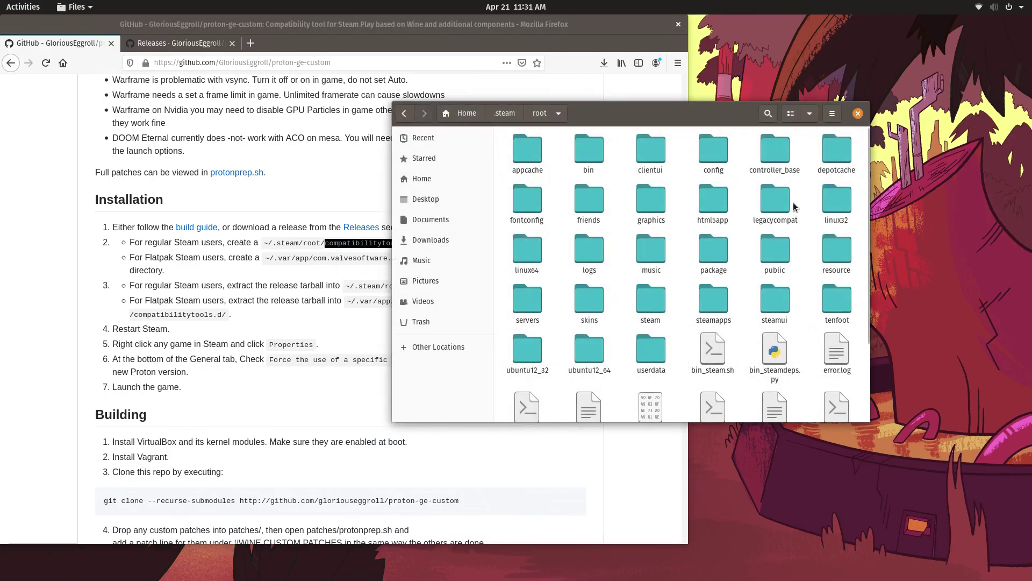
- Create a compatibilitytools.d folder in root and extract Proton-5.6-GE-2 into it
right_click(749, 153)
left_click(780, 154)
type("compatibilitytools.d")
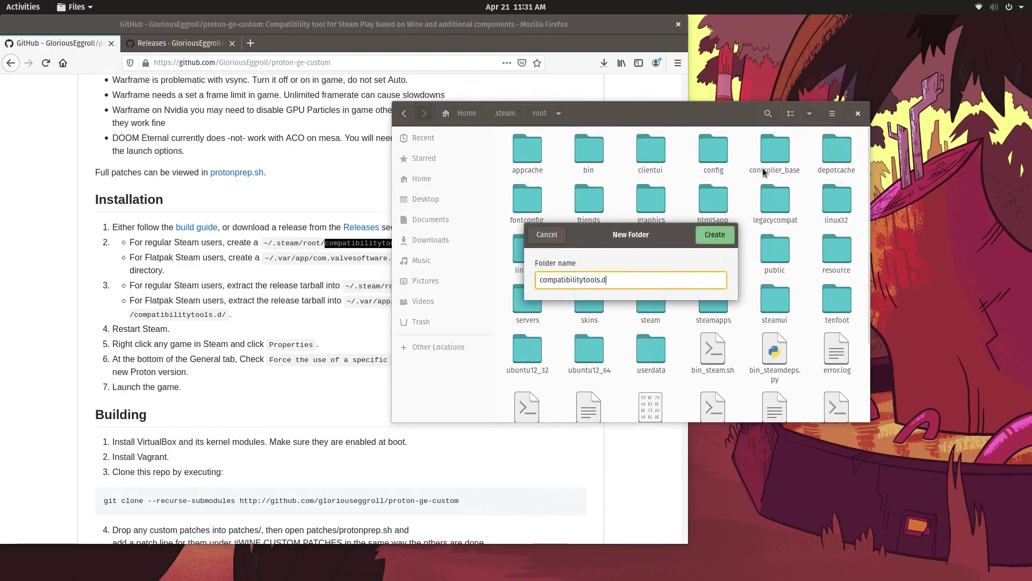
key("Return")
double_click(712, 157)
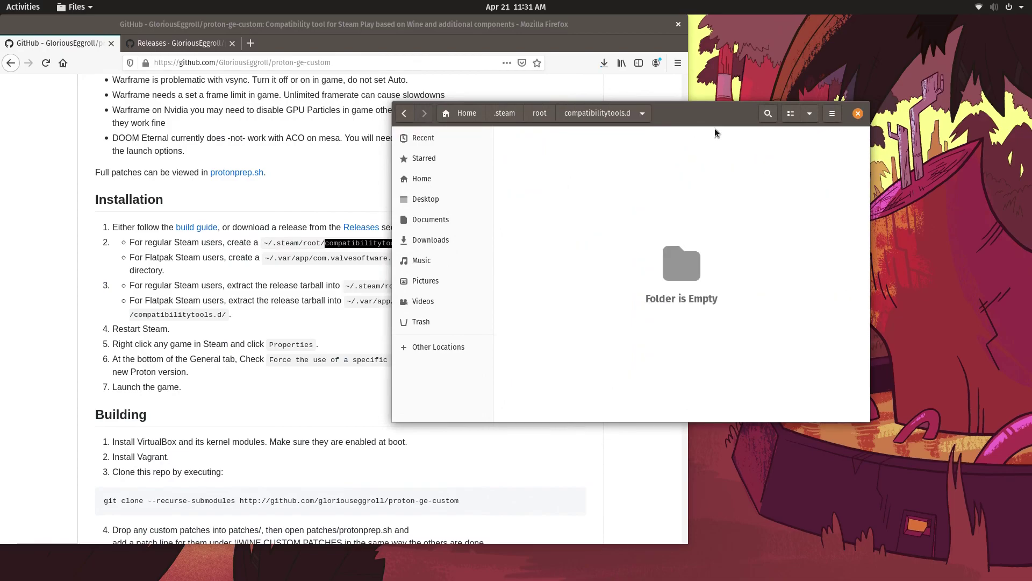
left_click_drag(715, 115, 789, 109)
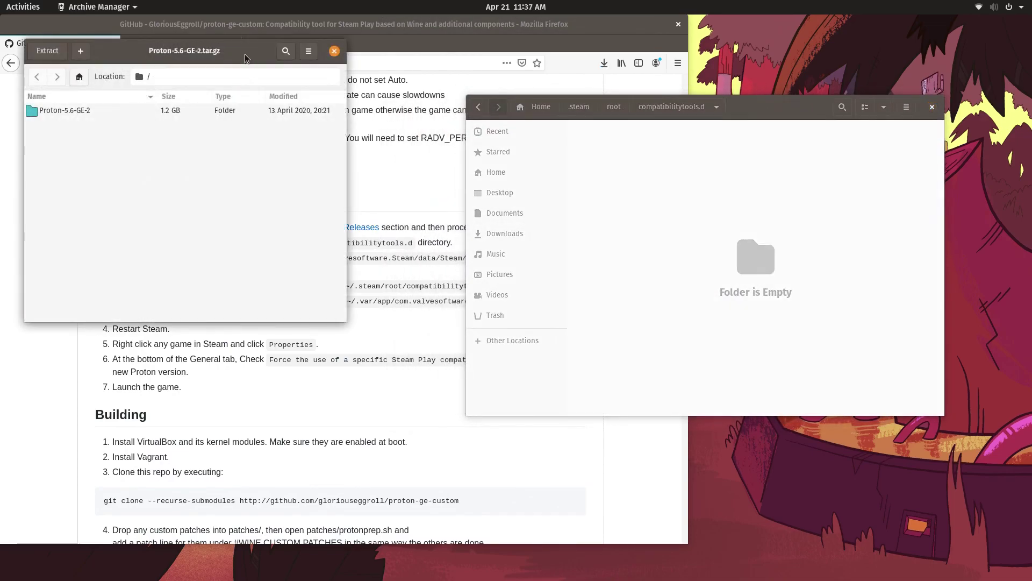
left_click_drag(66, 111, 705, 172)
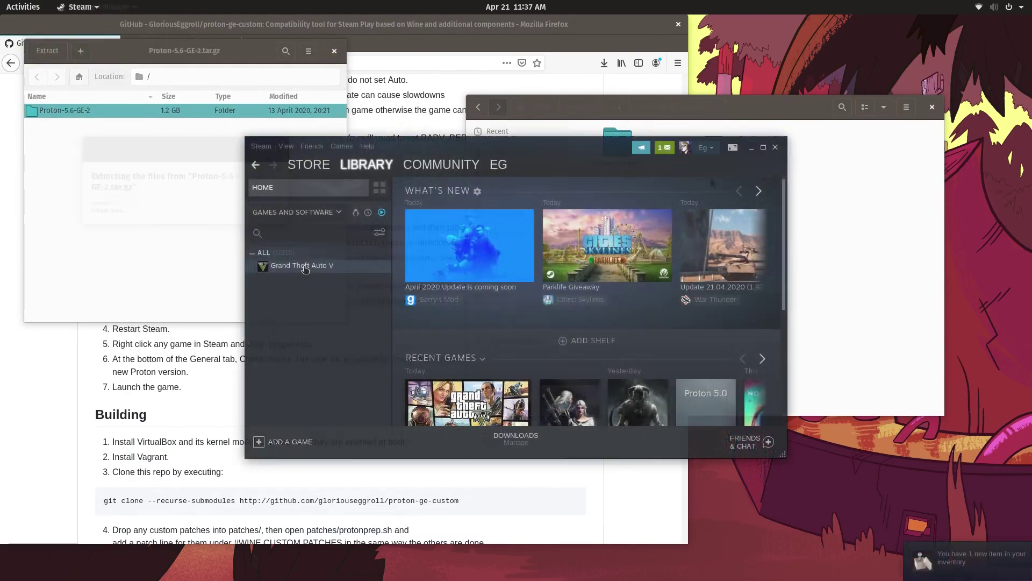
- In Grand Theft Auto V's properties, force Proton-5.6-GE-2 as the Steam Play compatibility tool
left_click(301, 265)
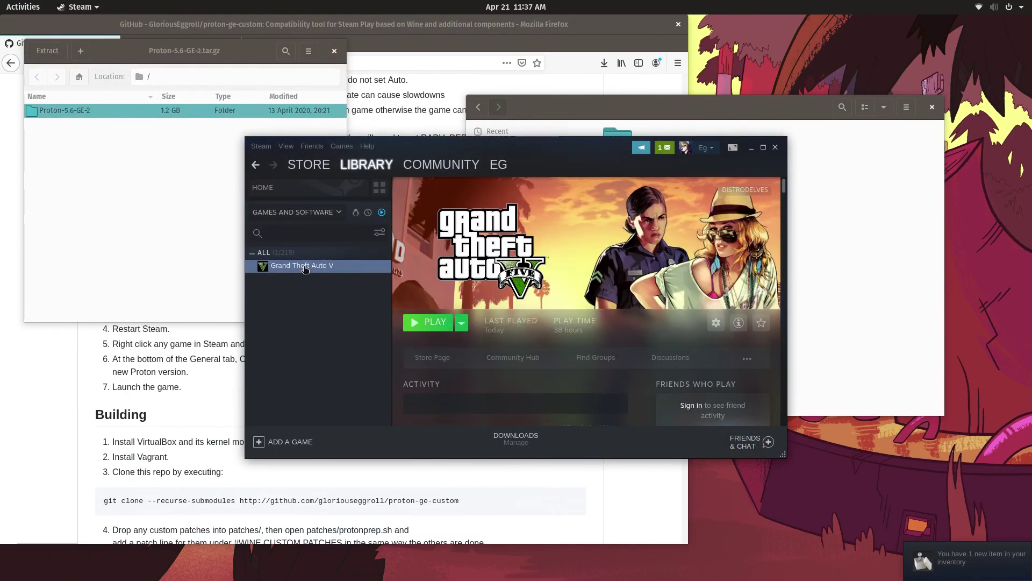
right_click(306, 267)
left_click(331, 352)
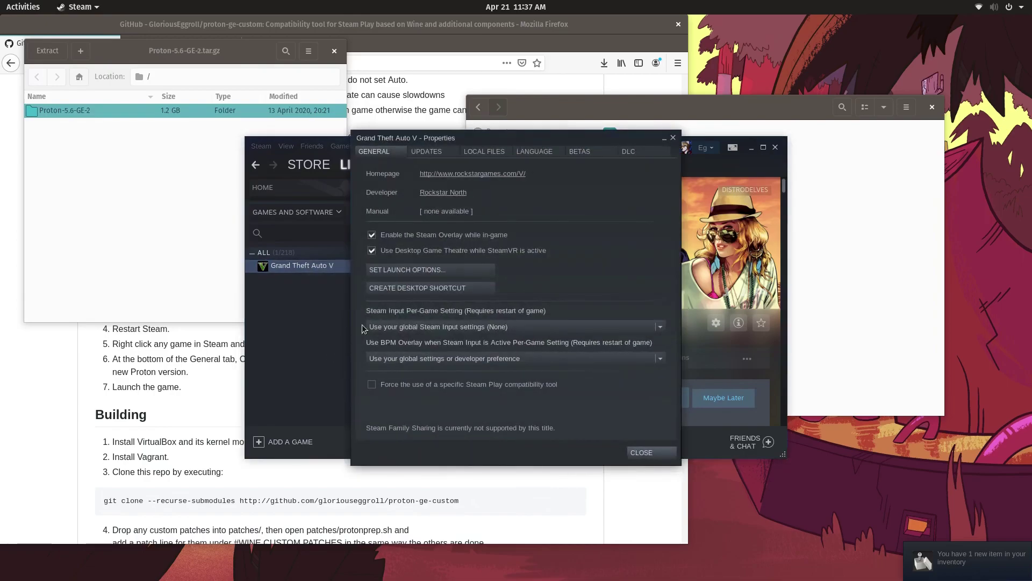
left_click(511, 384)
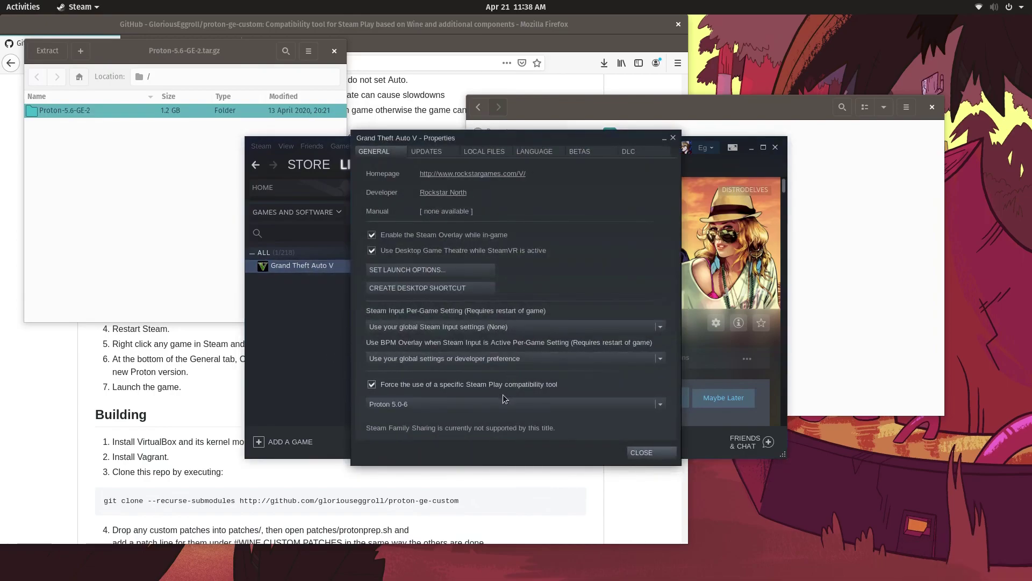
left_click(661, 405)
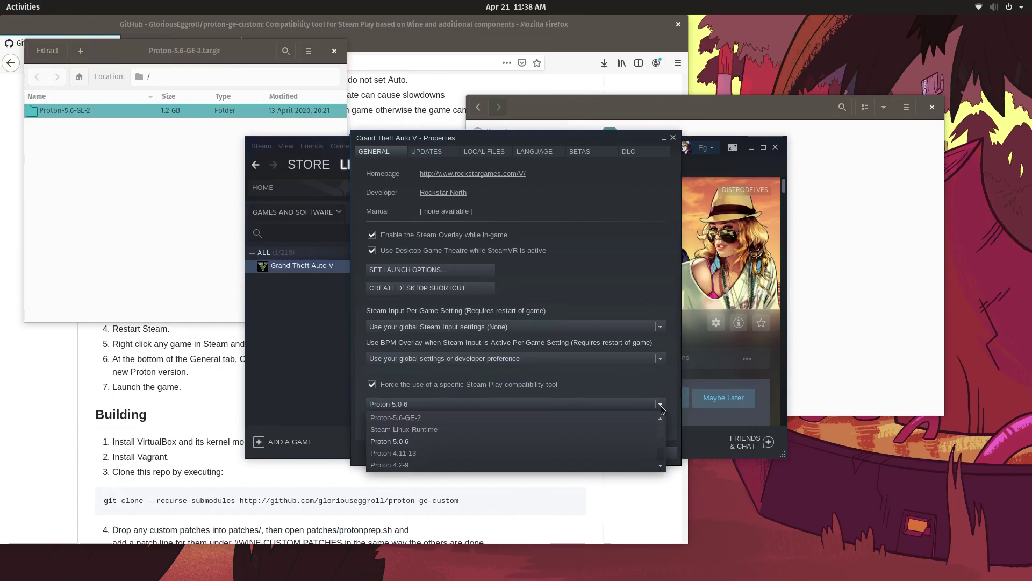
left_click(621, 421)
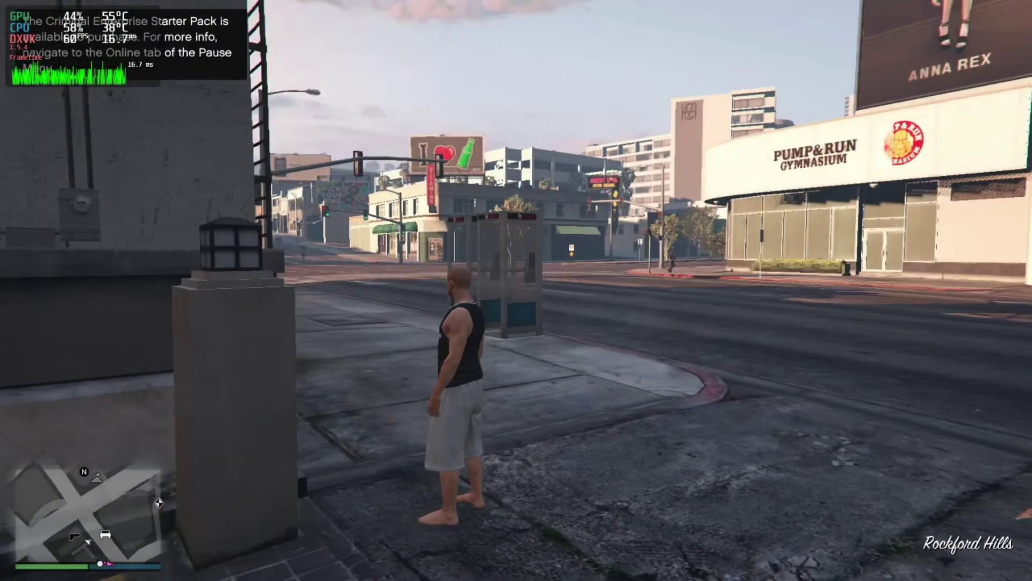
- Walk the character toward the Pump&Run gym in Rockford Hills, then steer the bike through the race
key("w")
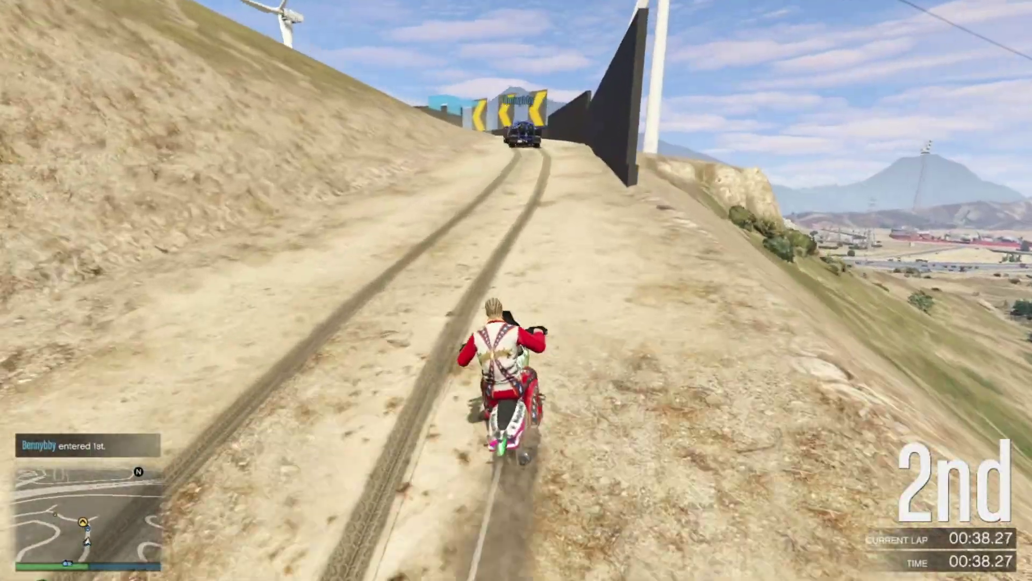
key("d")
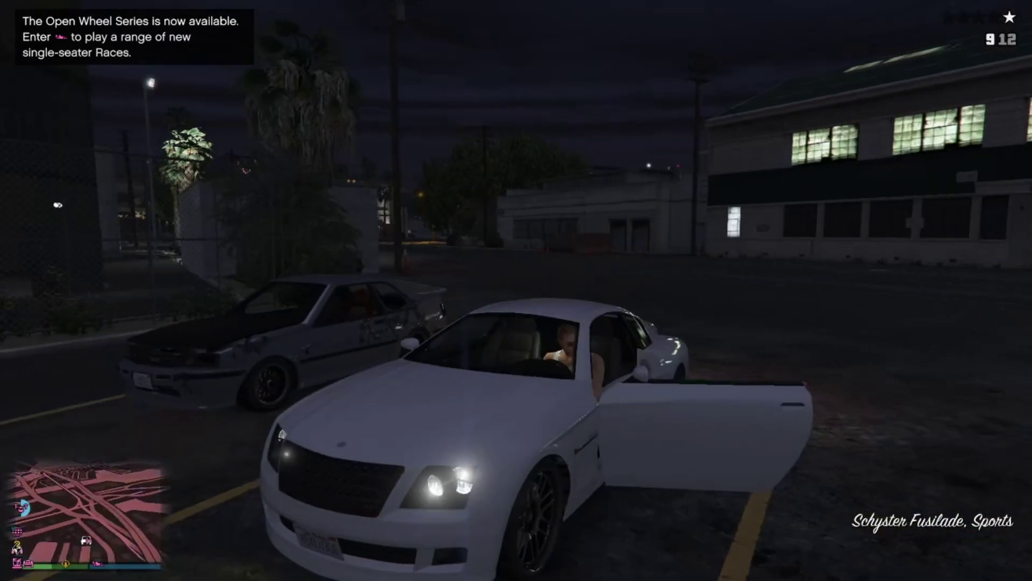
- Drive the white sports car away and along the night road, bearing right
key("w")
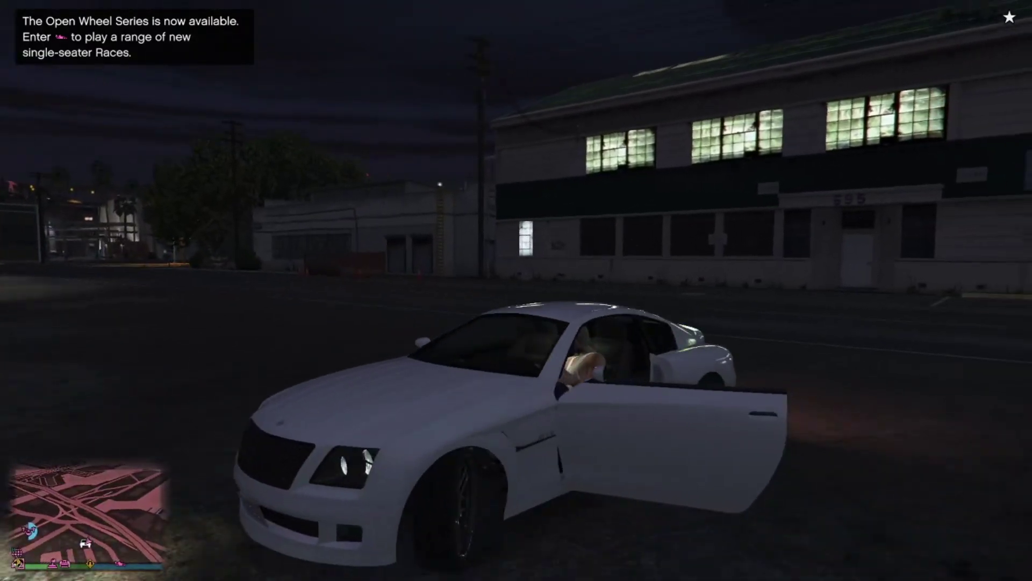
key("d")
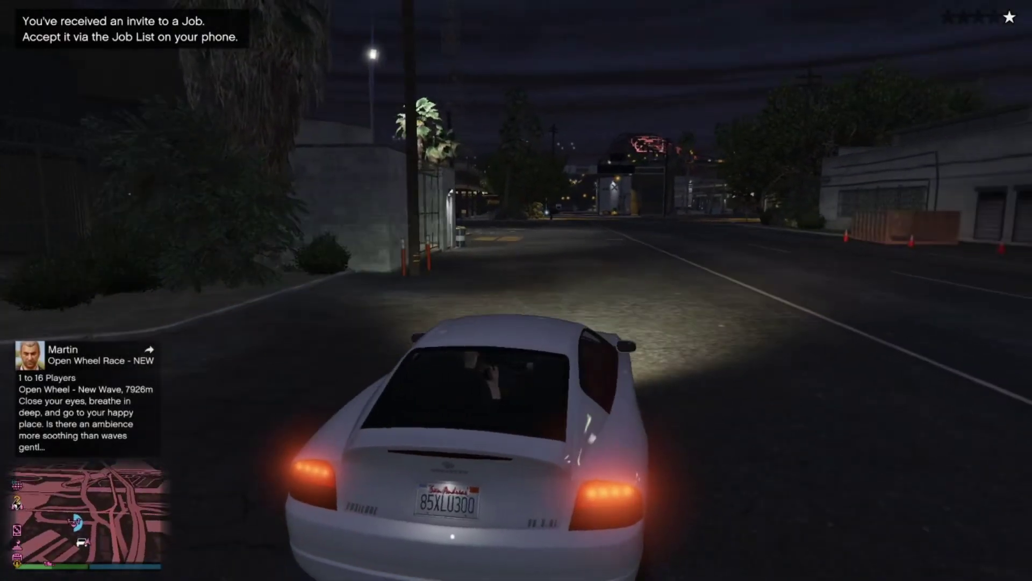
key("w")
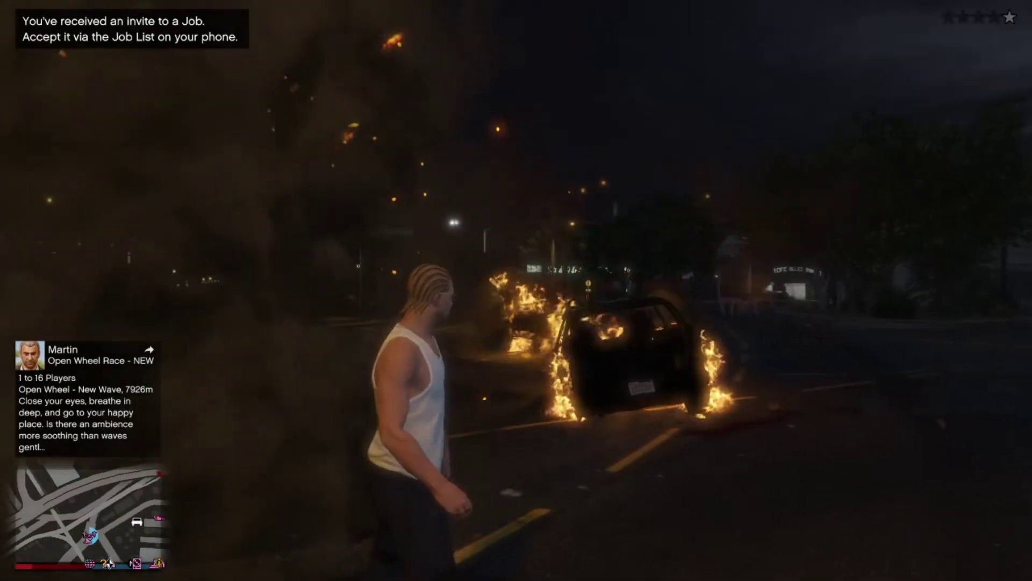
- On foot, walk the character away from the explosion toward the camouflaged aircraft at the docks
key("w")
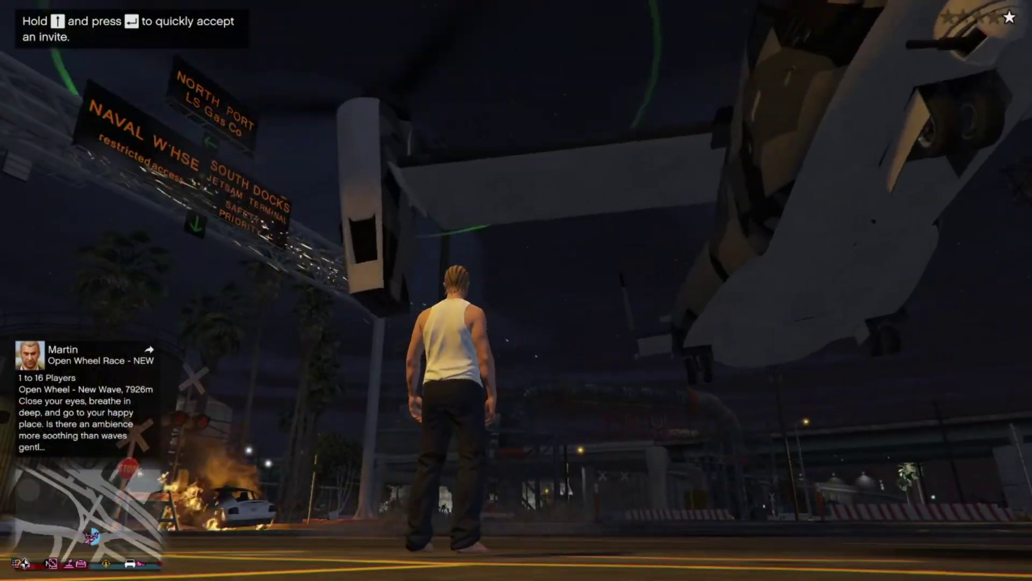
key("w")
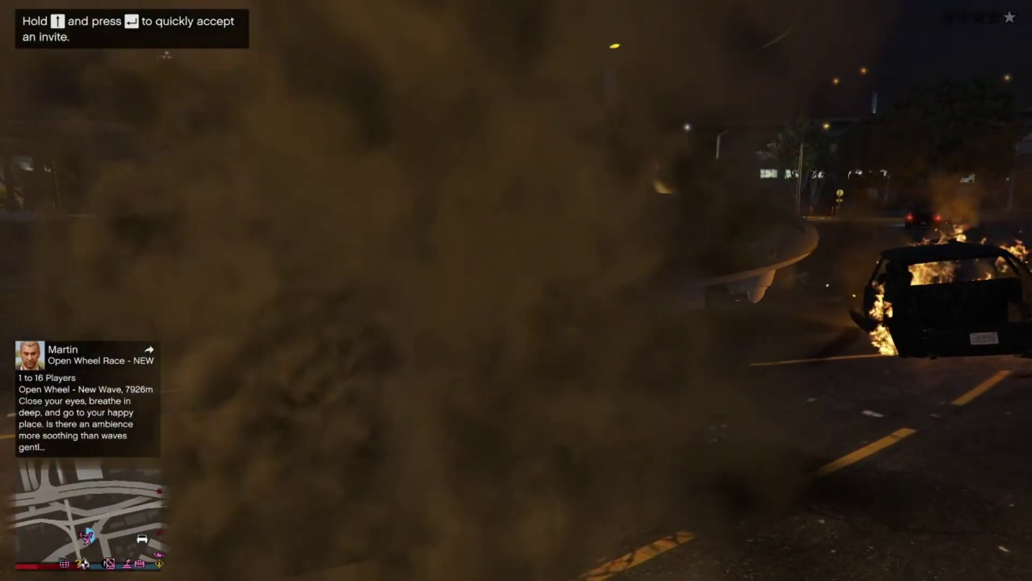
key("w")
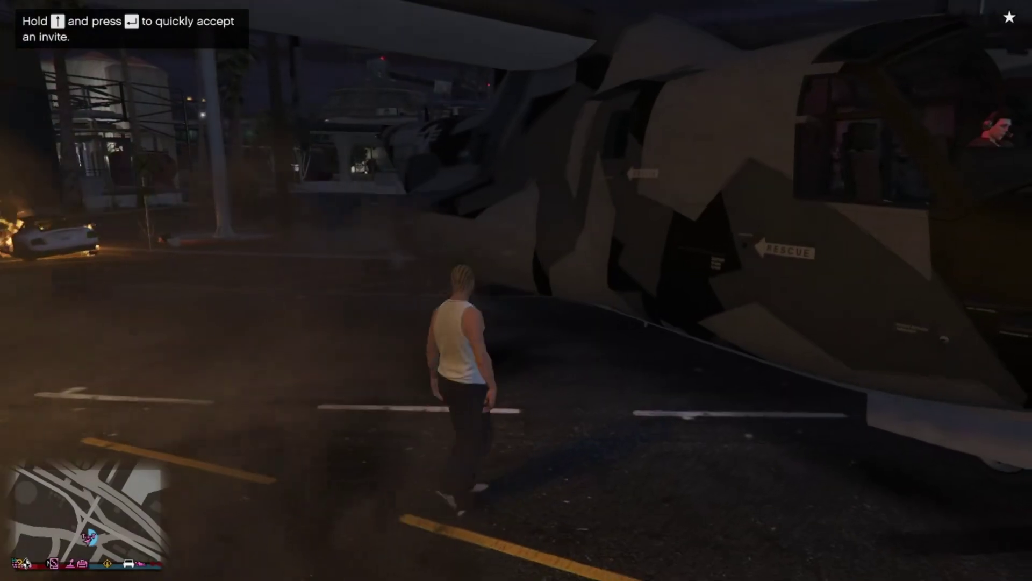